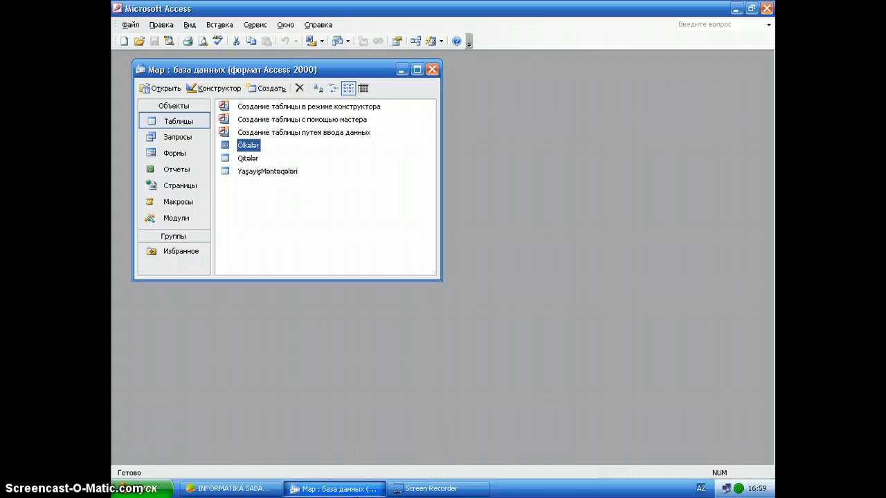
- Find the matches for avro in the Pul Vahidi field of the Ölkələr table, and close the table
double_click(247, 144)
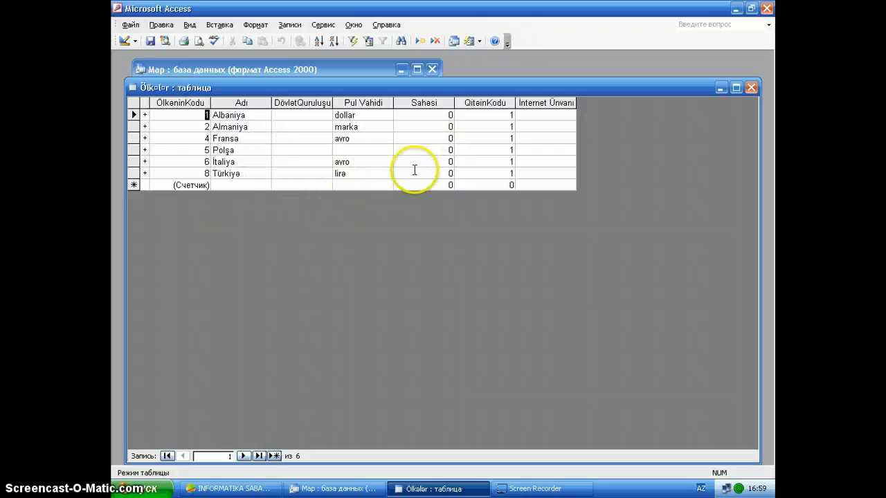
click(363, 163)
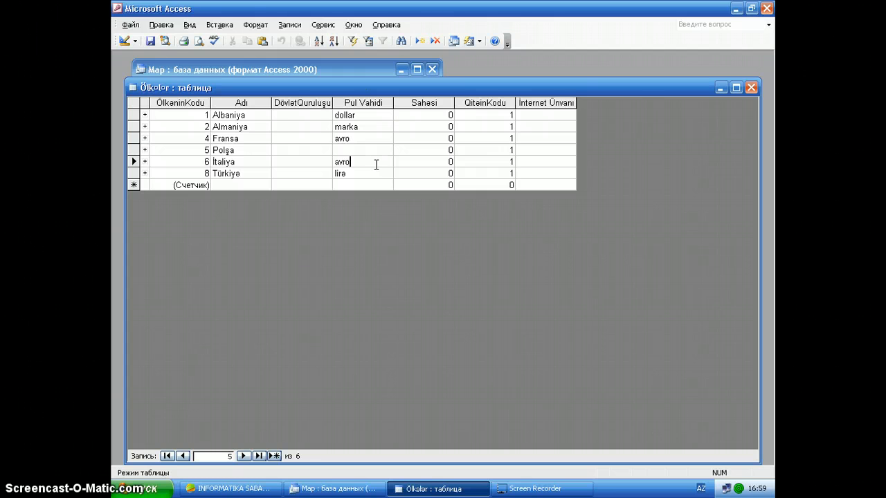
click(159, 24)
click(187, 192)
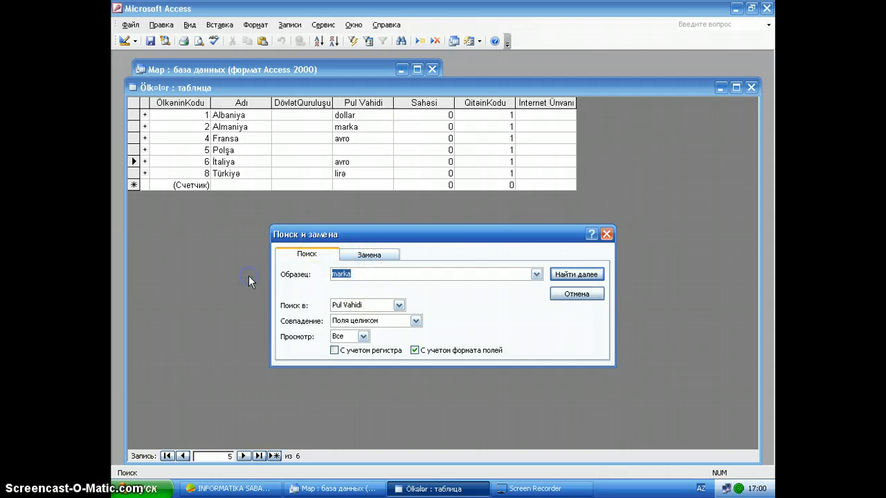
text(avro)
click(575, 274)
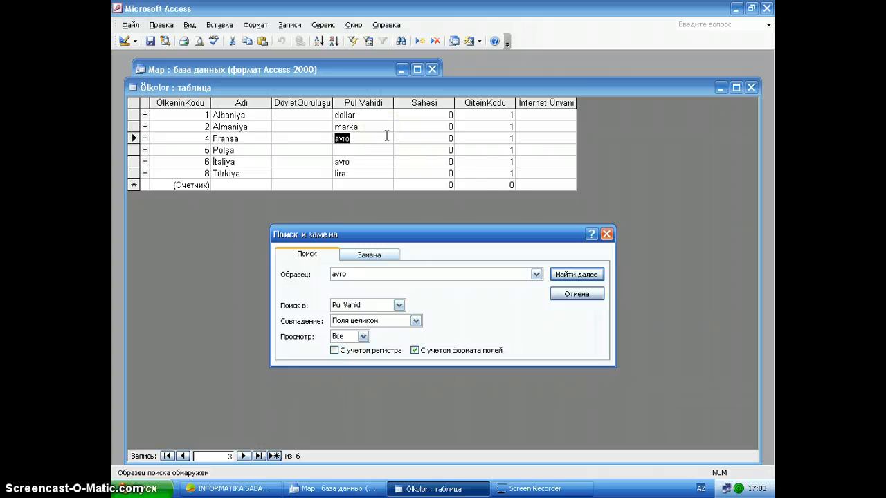
click(585, 275)
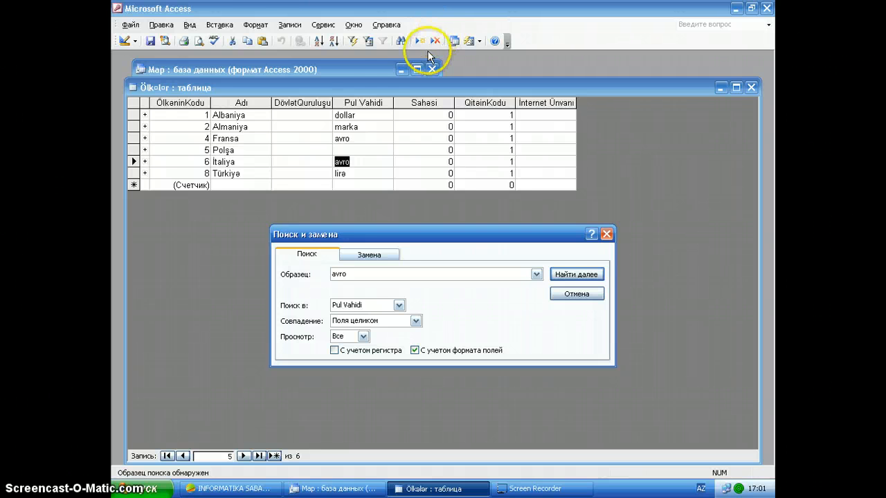
click(606, 234)
click(752, 87)
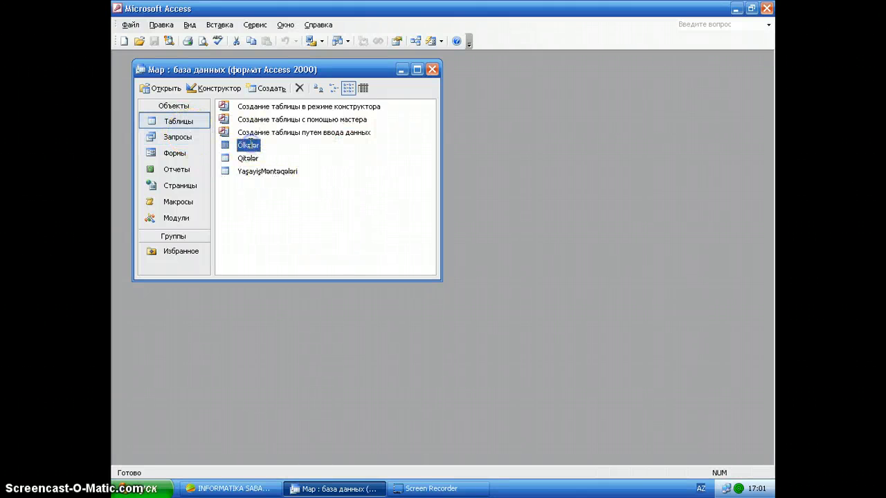
- Sort the Ölkələr table's records by the Adı field in ascending order, and remove that sort
double_click(248, 146)
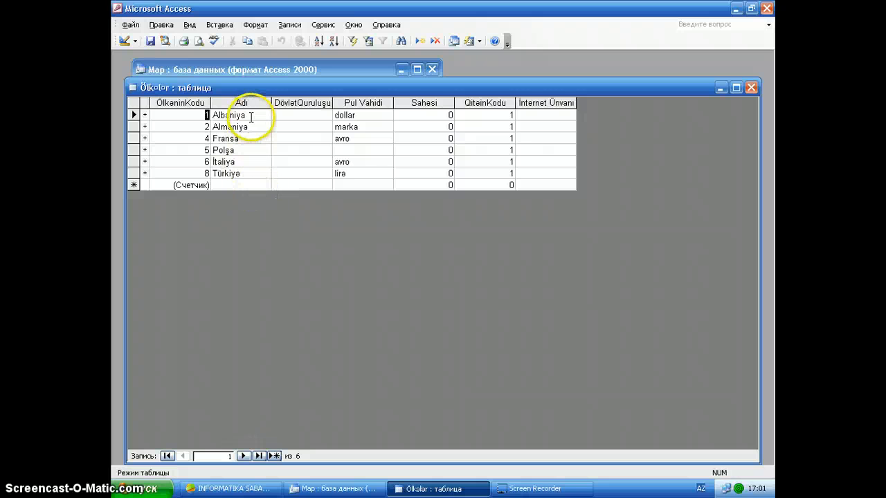
click(253, 127)
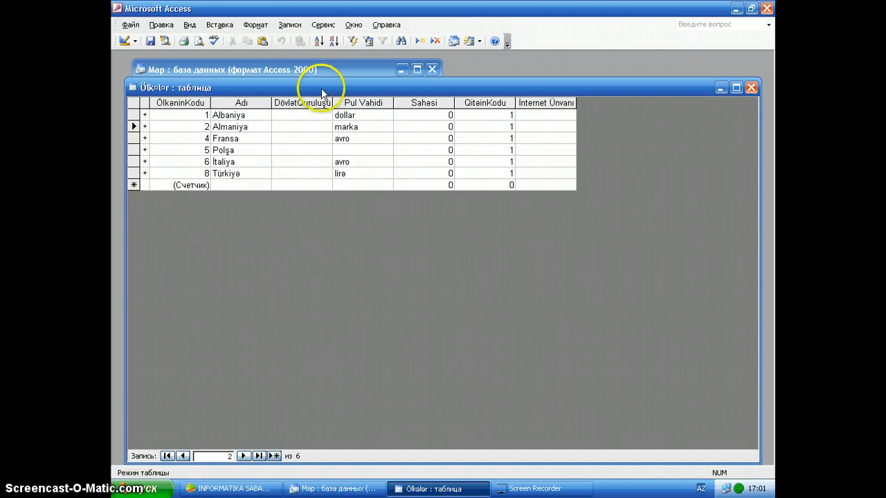
click(318, 42)
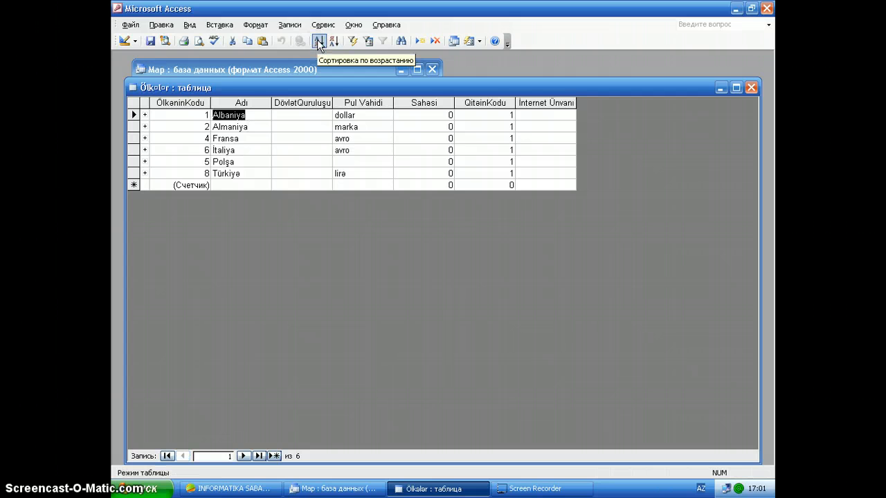
click(317, 43)
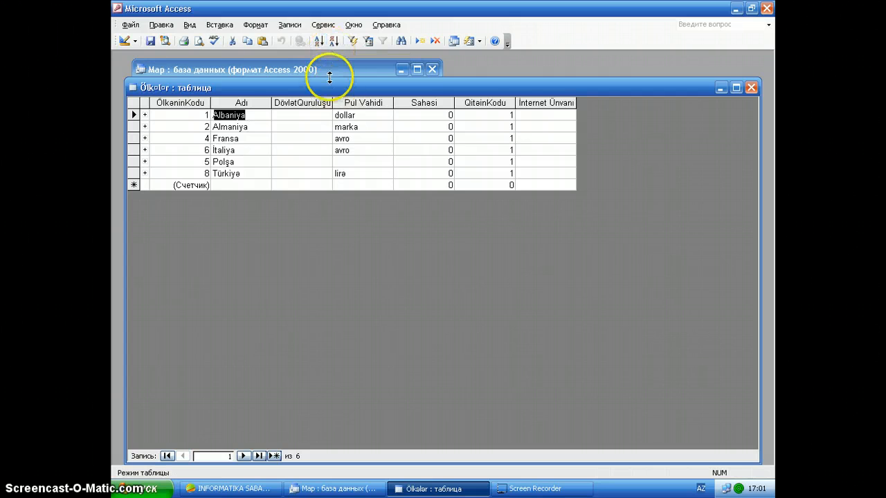
click(288, 25)
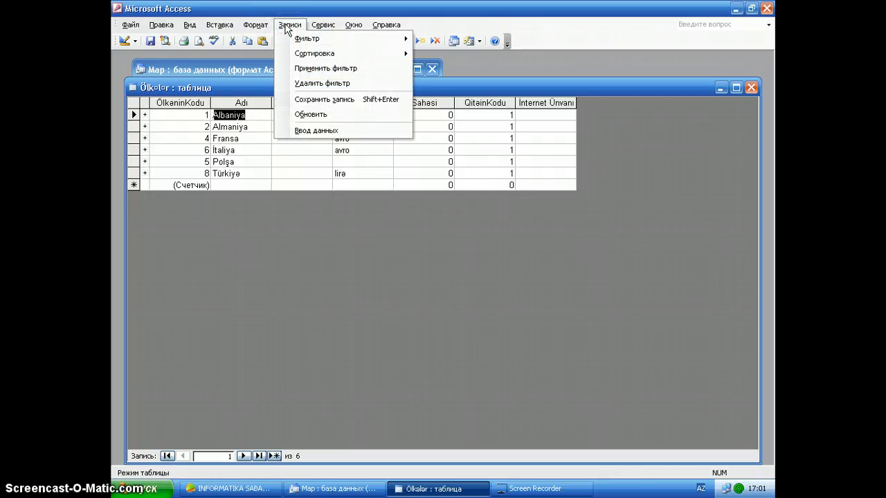
click(305, 86)
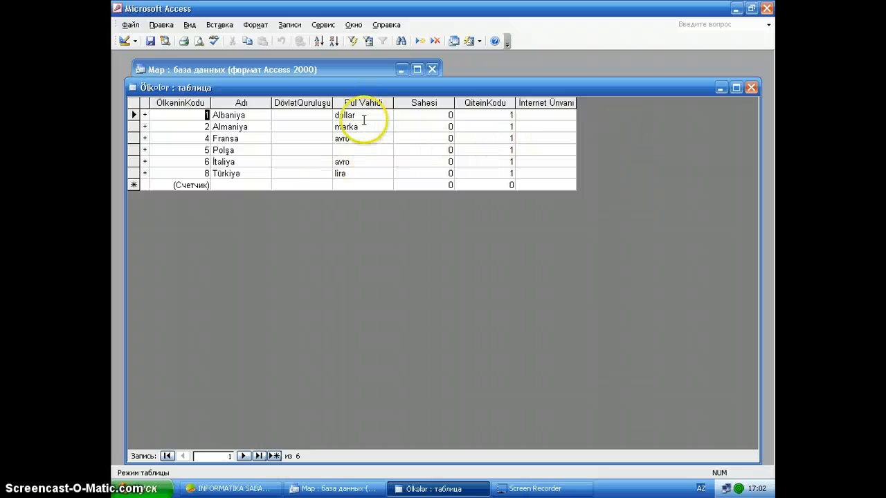
- Sort the records by Sahəsi in descending order, and re-sort them by Pul Vahidi in ascending order
click(421, 128)
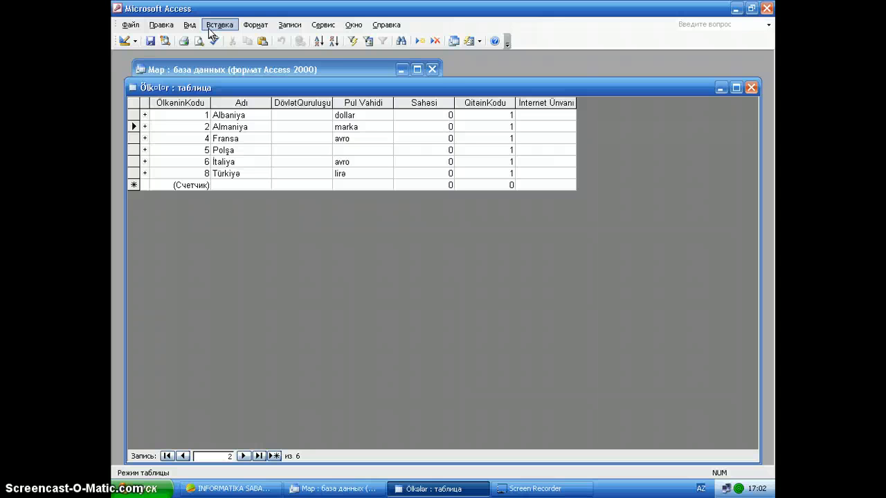
click(331, 43)
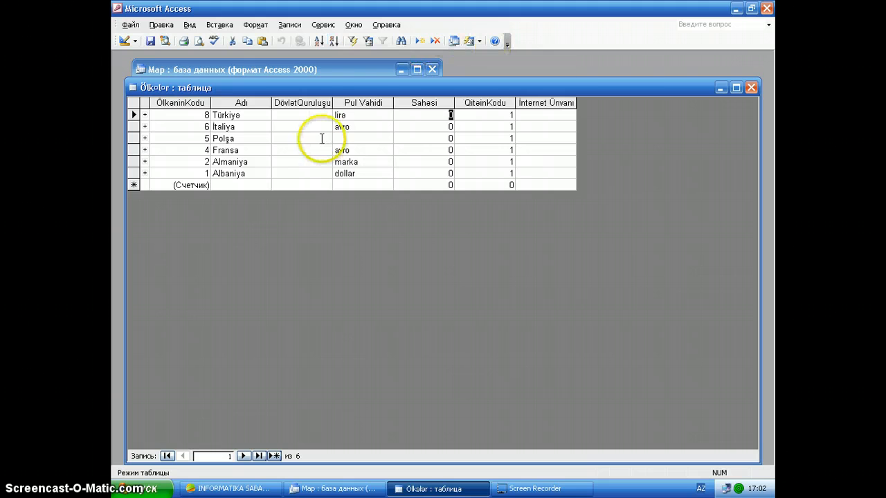
click(367, 117)
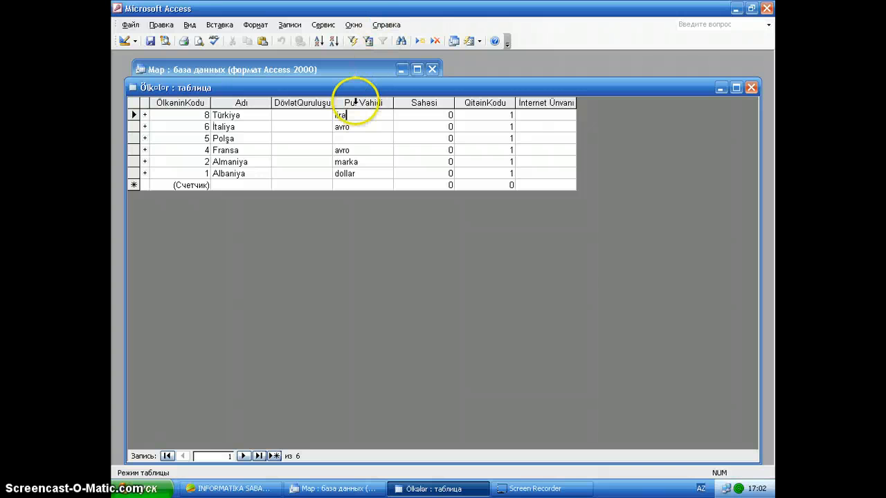
click(318, 41)
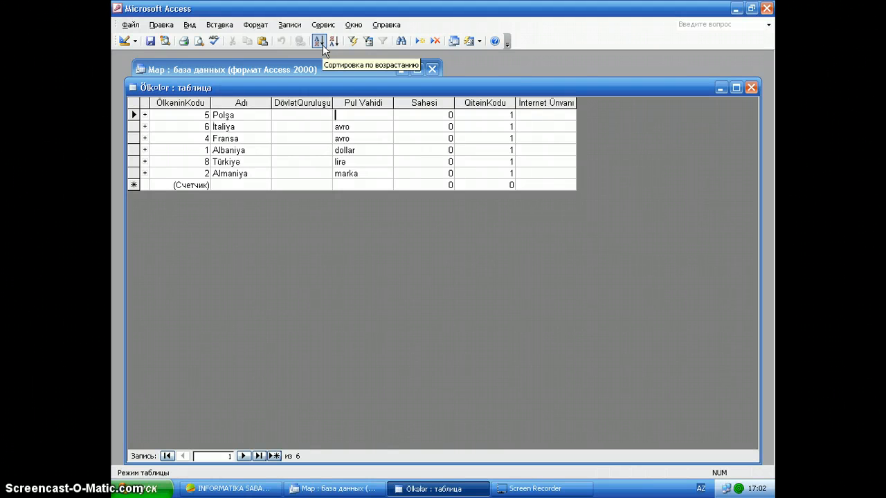
- Close the Ölkələr table without saving its layout changes
click(752, 88)
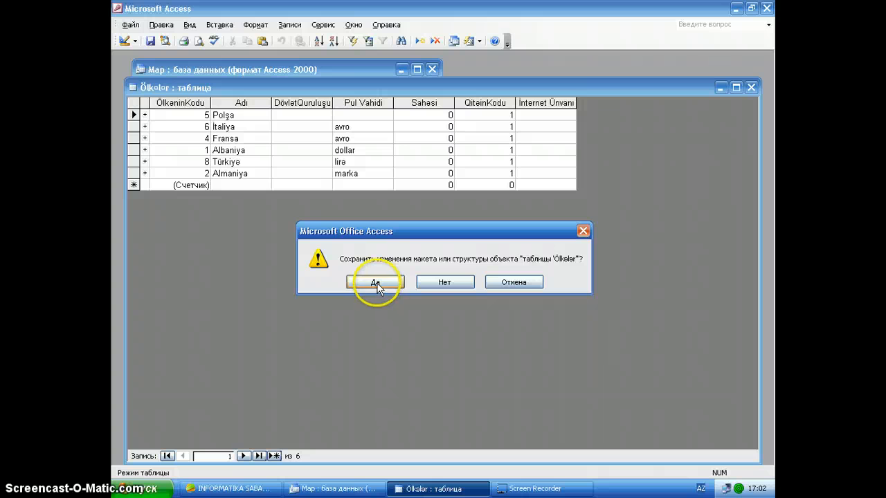
click(437, 284)
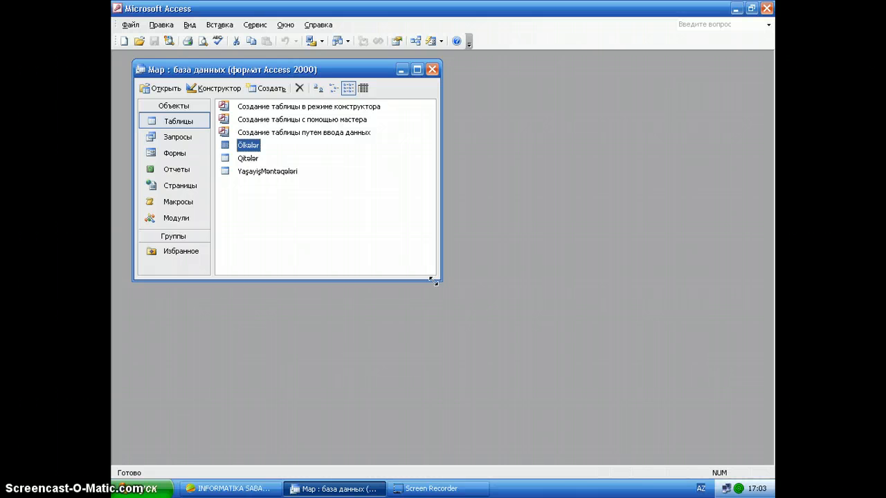
click(486, 401)
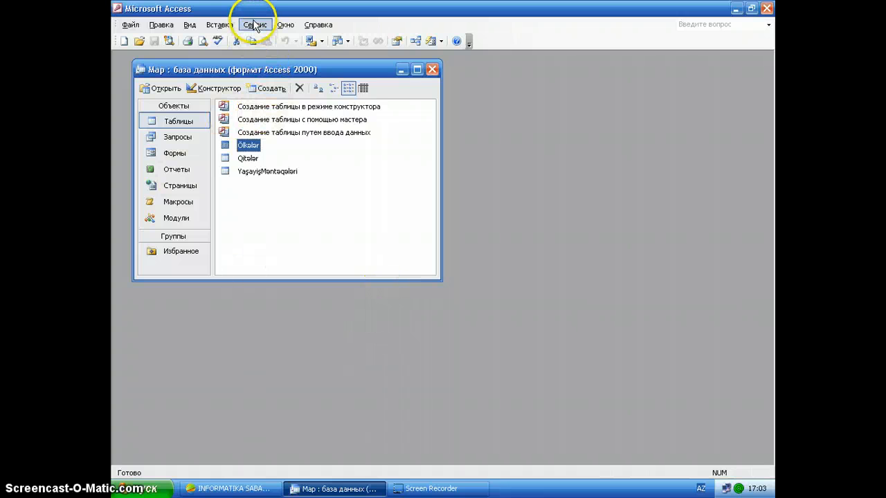
- Start an advanced filter on the Ölkələr table and choose Sahəsi as the filter field
double_click(249, 146)
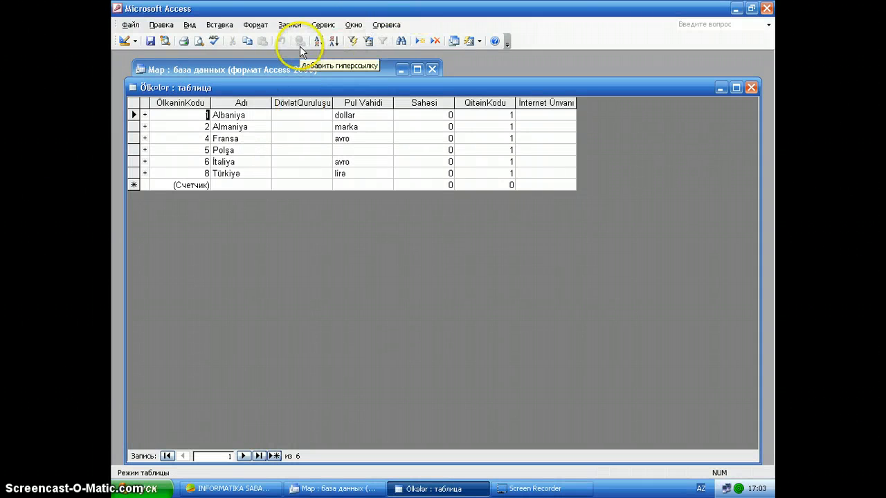
click(289, 25)
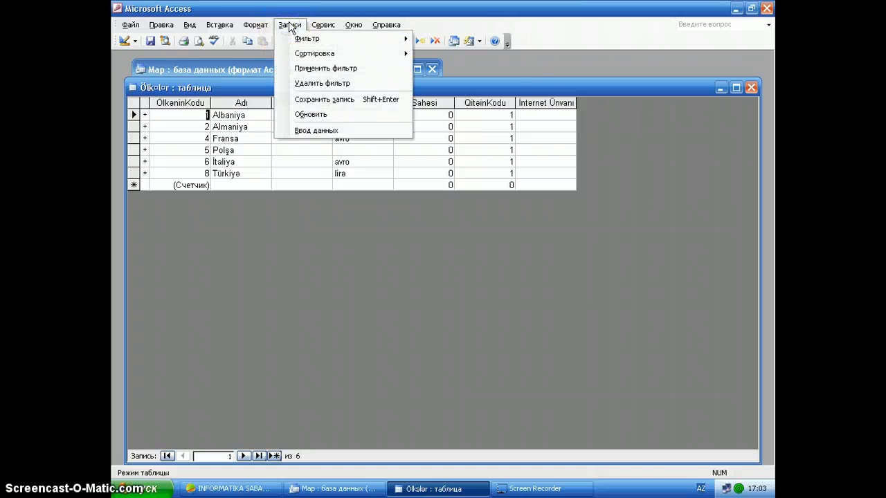
mouse_move(313, 40)
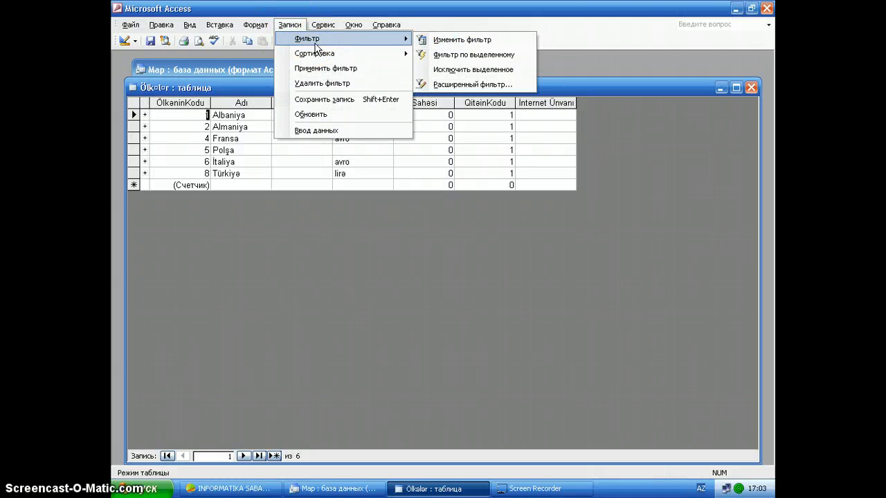
click(475, 86)
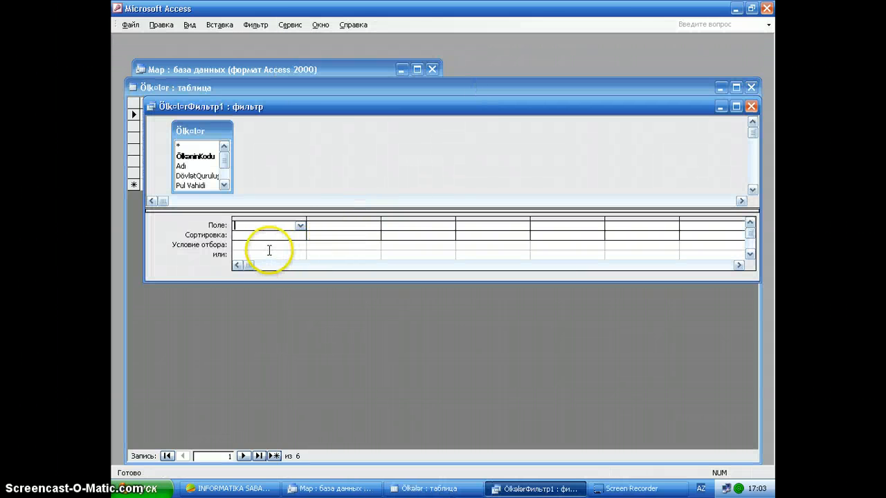
click(237, 224)
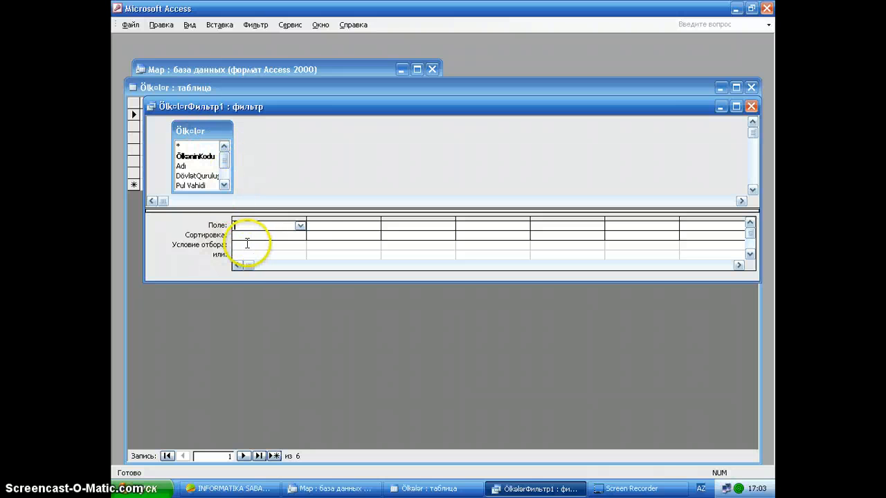
click(299, 226)
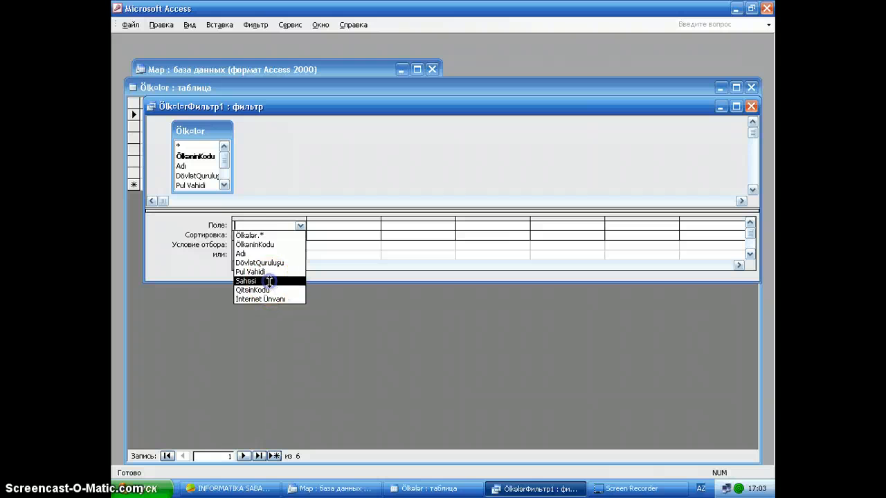
click(268, 281)
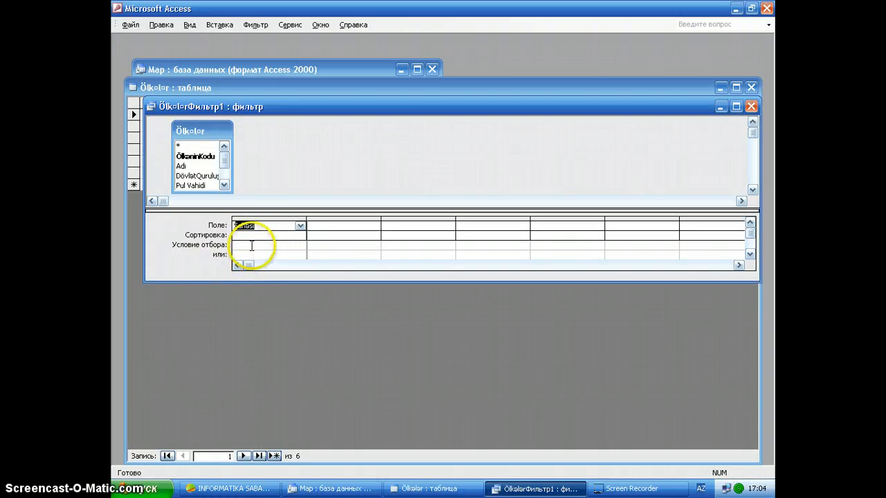
- Set the selection criterion for the Sahəsi field to >100000
click(252, 247)
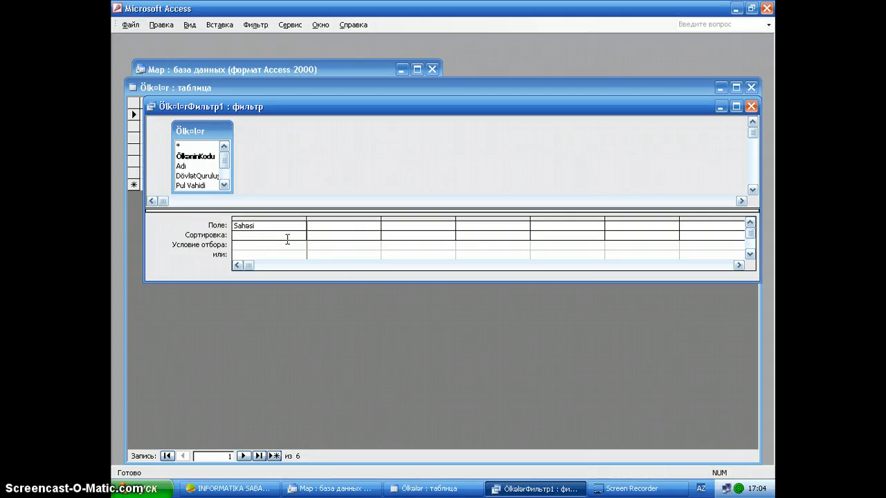
key(alt+shift)
text(Ю)
key(BackSpace)
key(alt+shift)
text(>100000)
- Apply the advanced filter to the Ölkələr table, and close the table without saving its layout changes
click(256, 25)
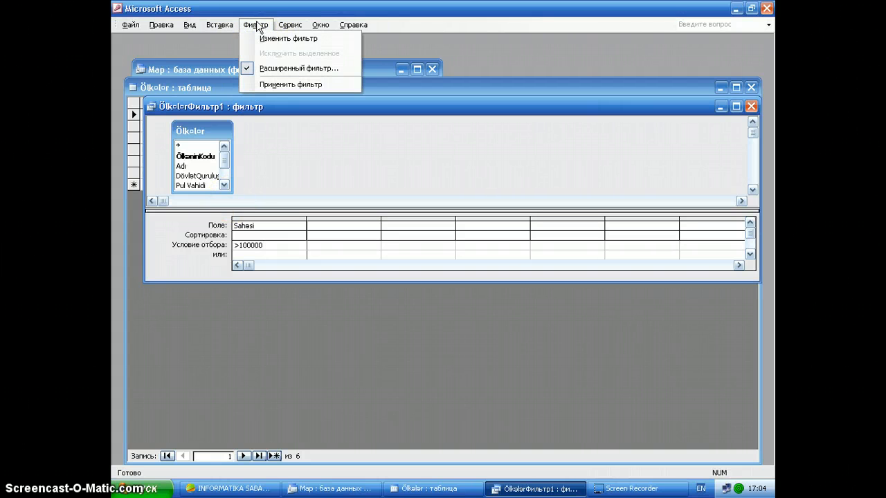
click(284, 84)
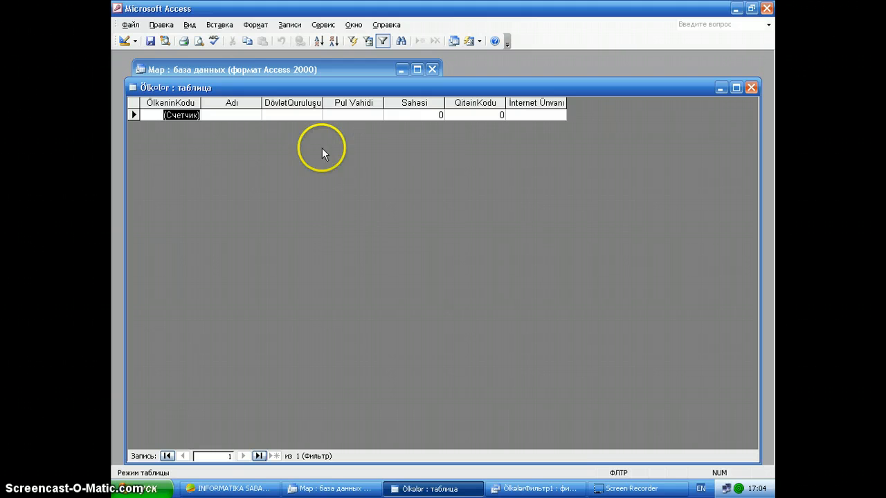
click(752, 89)
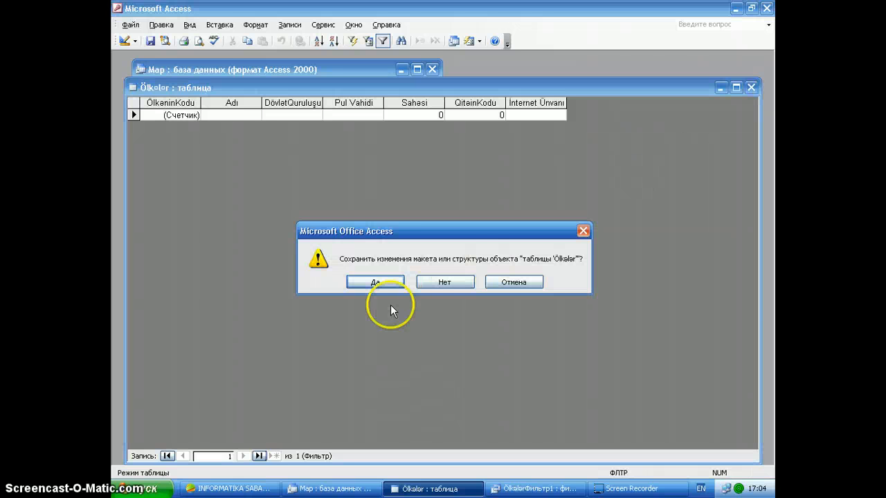
click(436, 284)
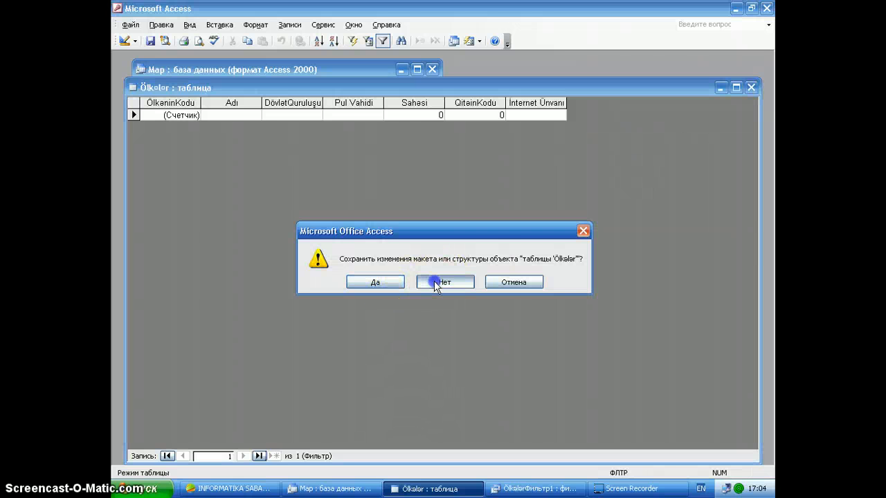